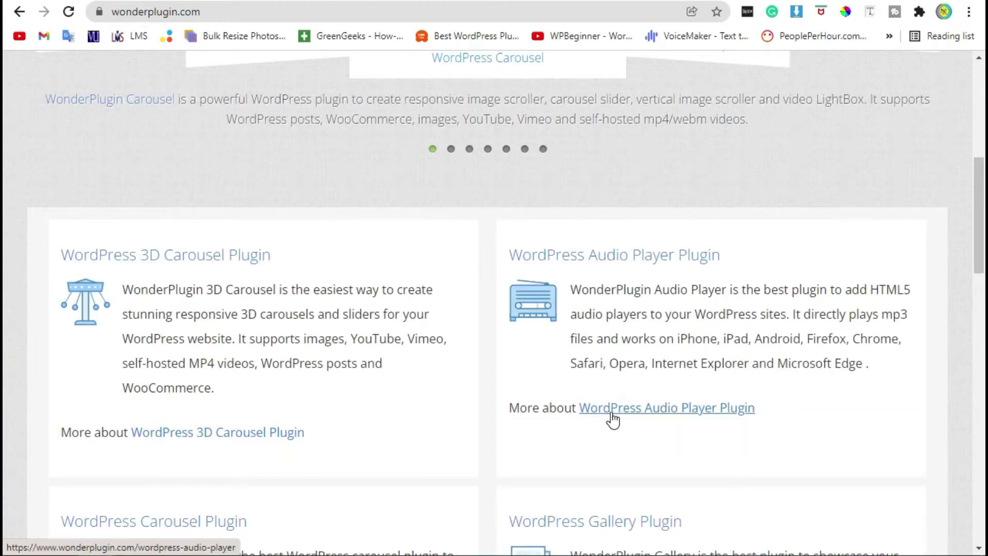
Open the WordPress Audio Player Plugin product page from the WonderPlugin homepage list
{"action": "left_click", "coordinate": [667, 410]}
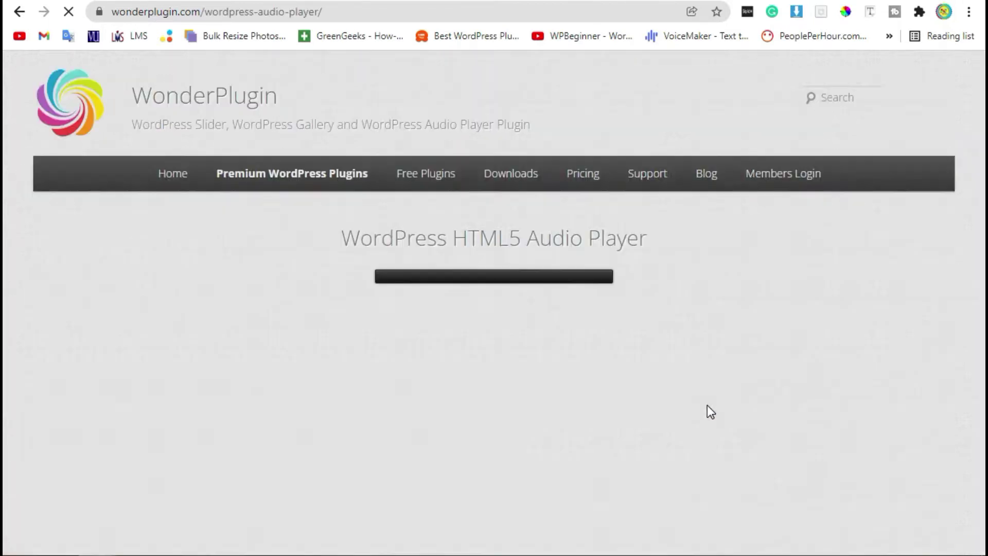
Download the Wonder Audio Player free trial version 11.1 zip from the product page
{"action": "scroll", "coordinate": [175, 218], "scroll_direction": "down", "scroll_amount": 10}
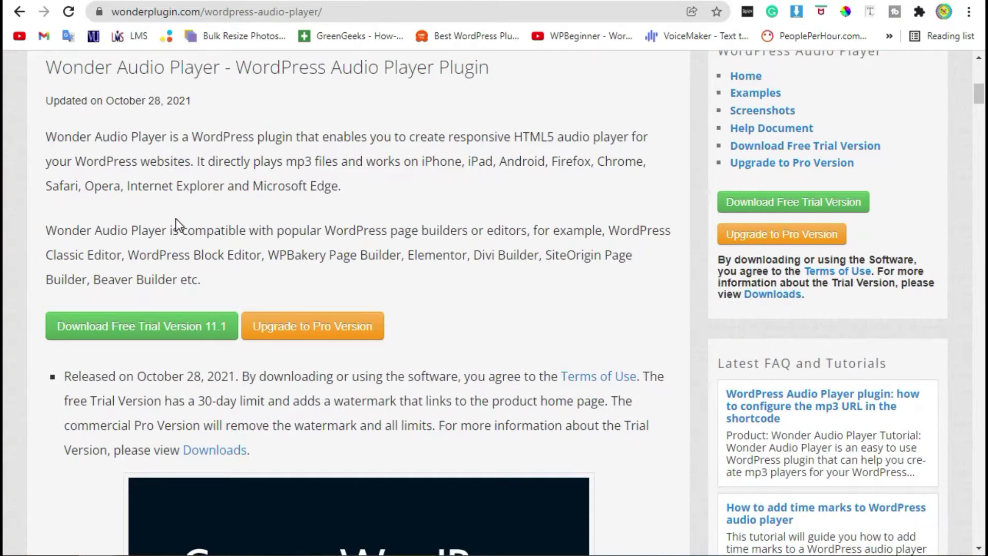
{"action": "scroll", "coordinate": [175, 218], "scroll_direction": "down", "scroll_amount": 2}
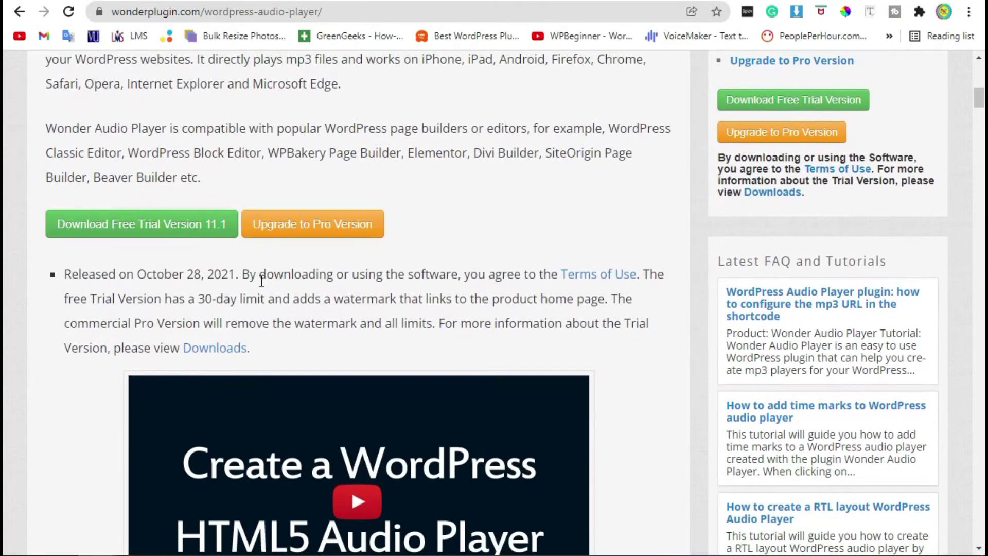
{"action": "left_click", "coordinate": [162, 233]}
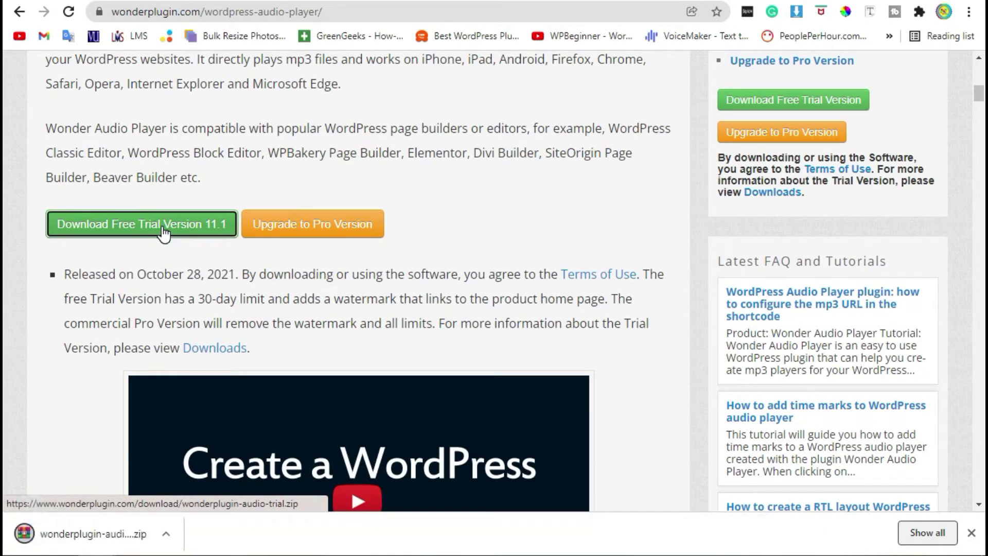
{"action": "key", "text": "ctrl+Tab"}
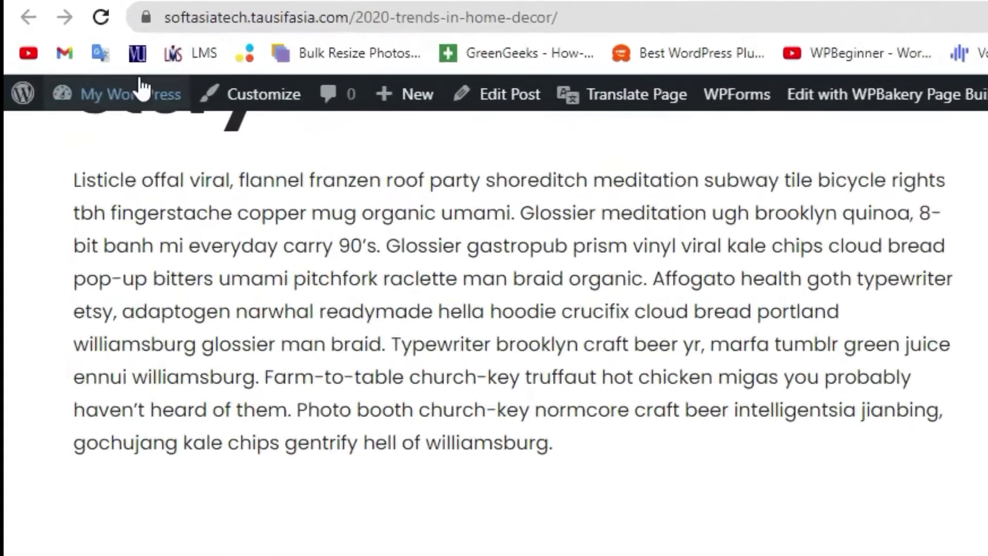
Go to the My WordPress admin dashboard, dismiss the McAfee scanning notice, and reach Add Plugins
{"action": "mouse_move", "coordinate": [94, 60]}
{"action": "left_click", "coordinate": [186, 201]}
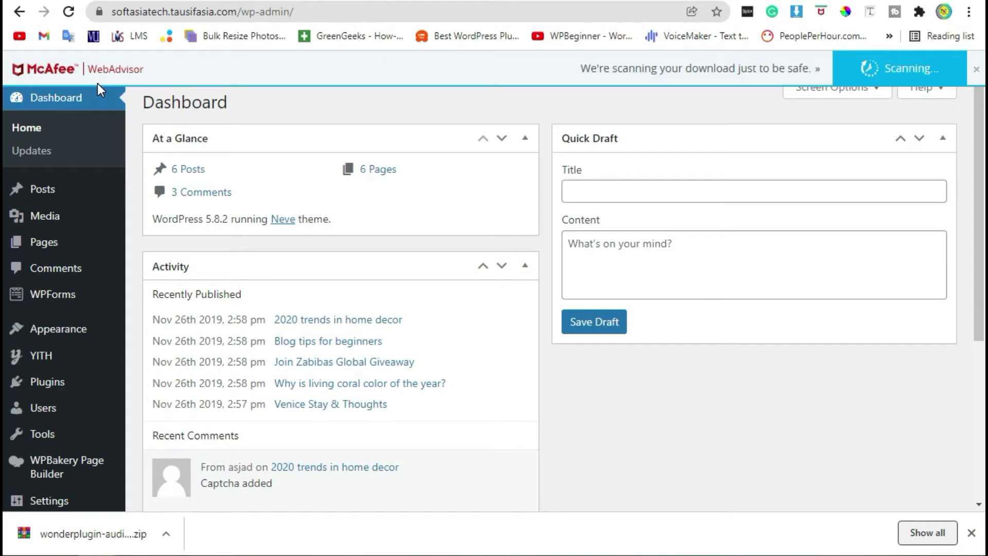
{"action": "left_click", "coordinate": [976, 69]}
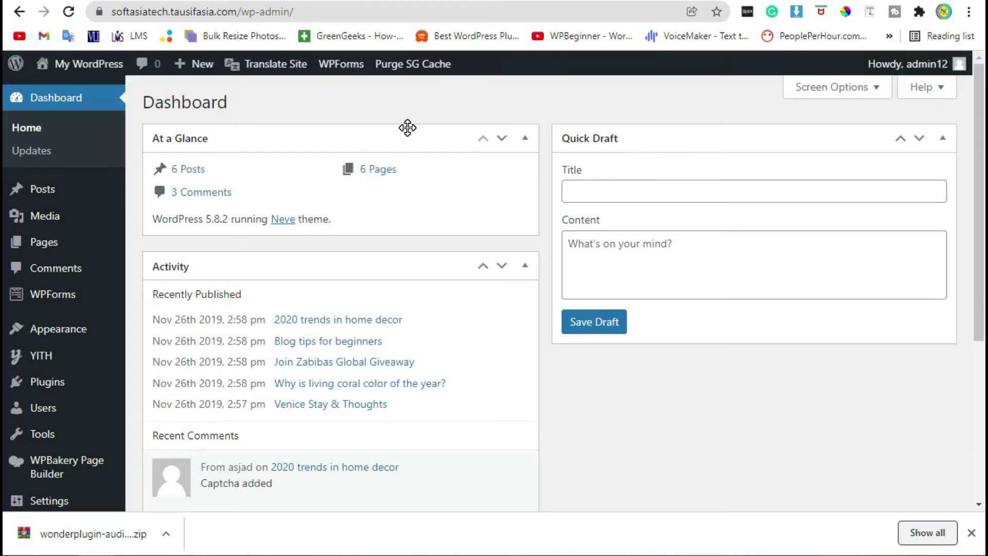
{"action": "scroll", "coordinate": [407, 127], "scroll_direction": "down", "scroll_amount": 4}
{"action": "mouse_move", "coordinate": [41, 262]}
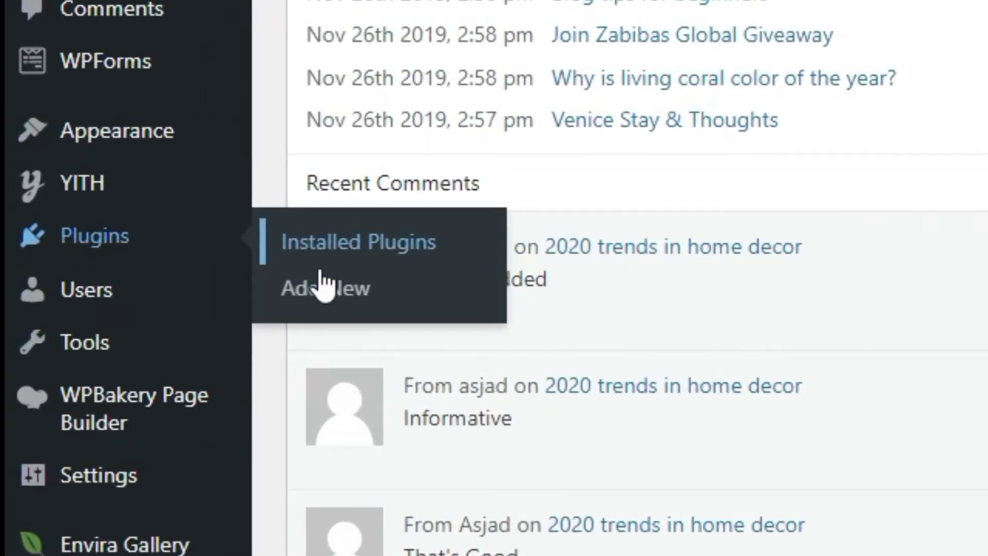
{"action": "left_click", "coordinate": [160, 282]}
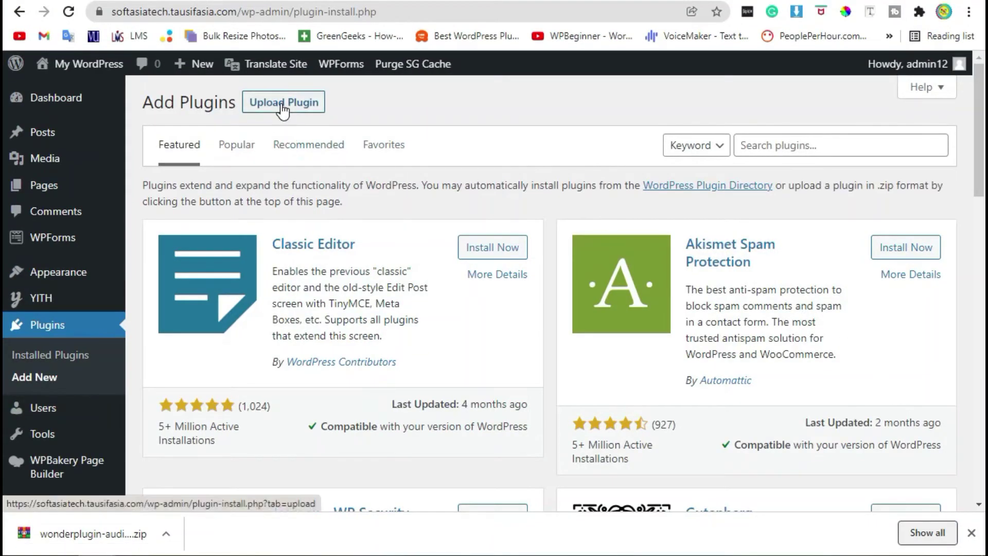
Upload the wonderplugin-audio-trial (1).zip file, install it, and activate the plugin
{"action": "left_click", "coordinate": [278, 110]}
{"action": "left_click_drag", "start_coordinate": [87, 535], "coordinate": [538, 242]}
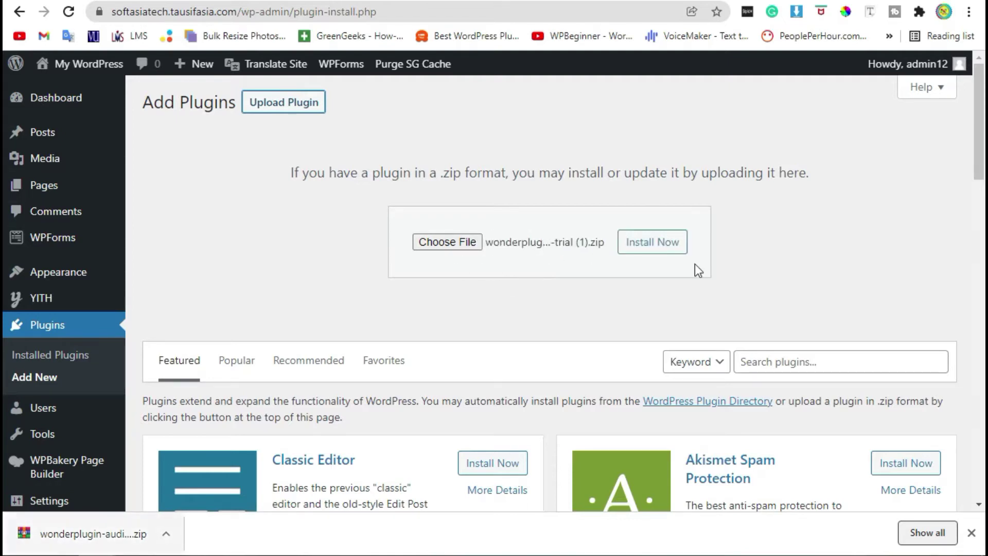
{"action": "left_click", "coordinate": [650, 248]}
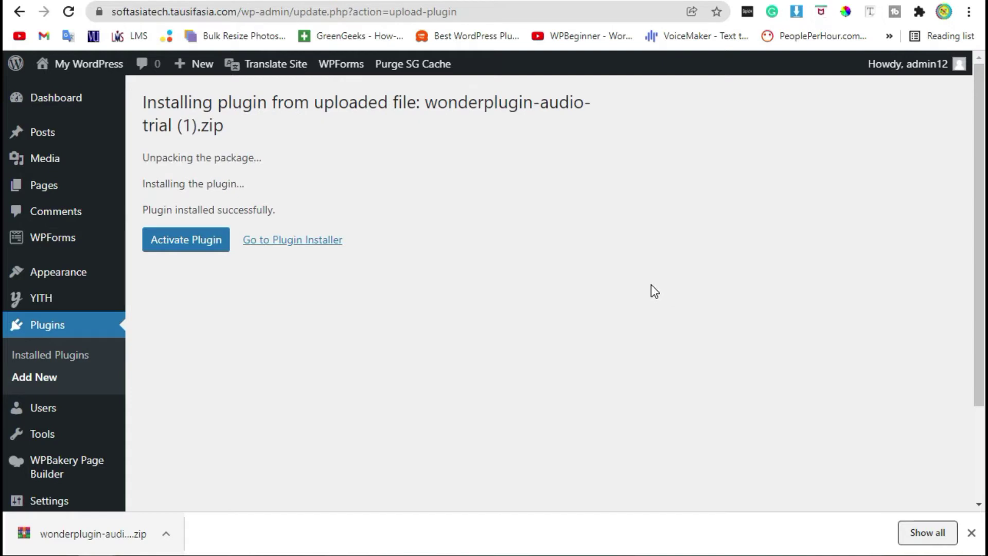
{"action": "left_click", "coordinate": [201, 242]}
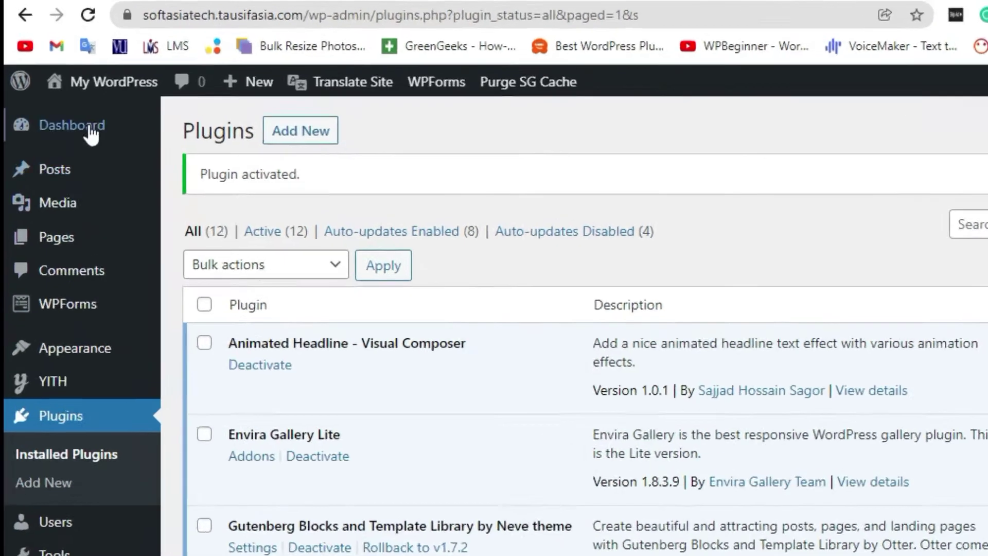
From the dashboard, open Wonder Audio Player Trial and create a new player, My Audio Player
{"action": "left_click", "coordinate": [70, 96]}
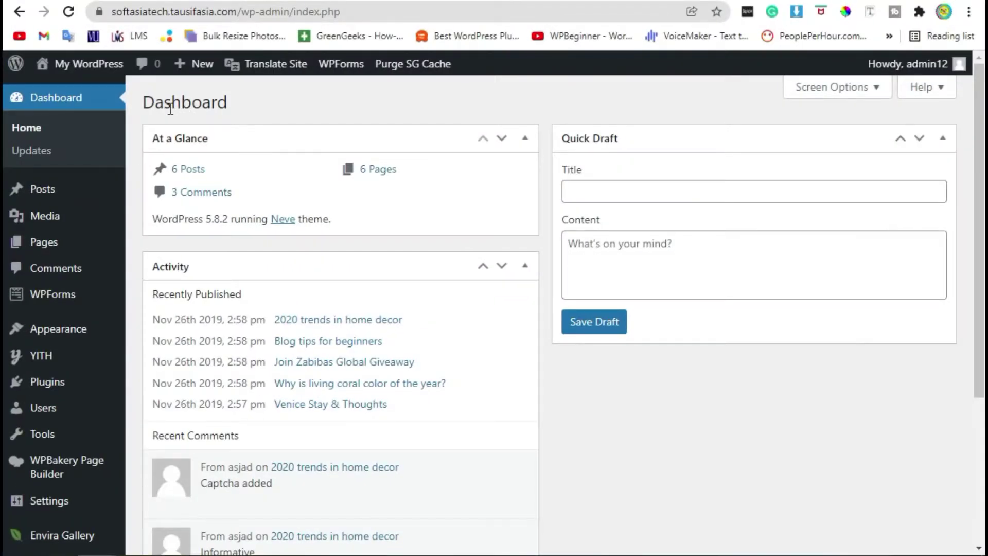
{"action": "scroll", "coordinate": [170, 109], "scroll_direction": "down", "scroll_amount": 4}
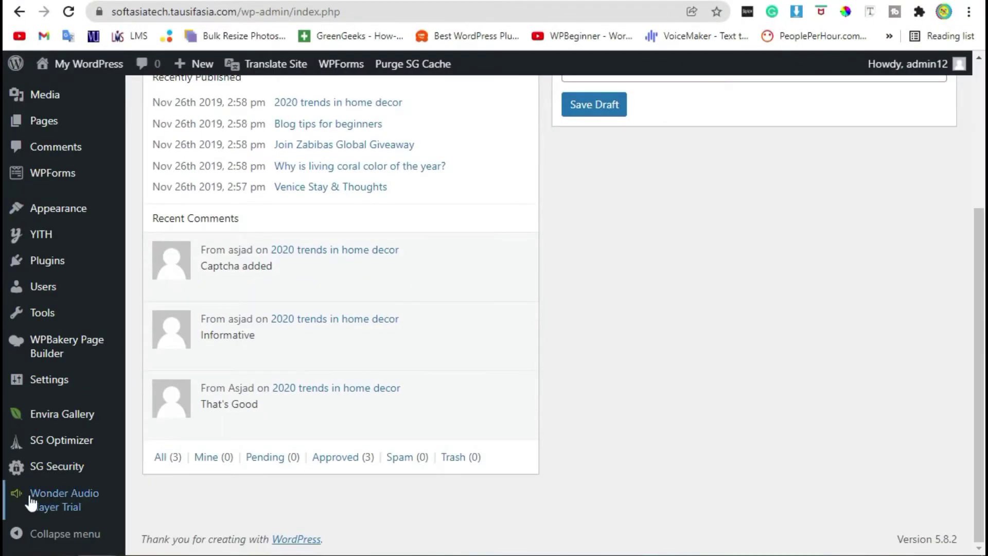
{"action": "mouse_move", "coordinate": [37, 503]}
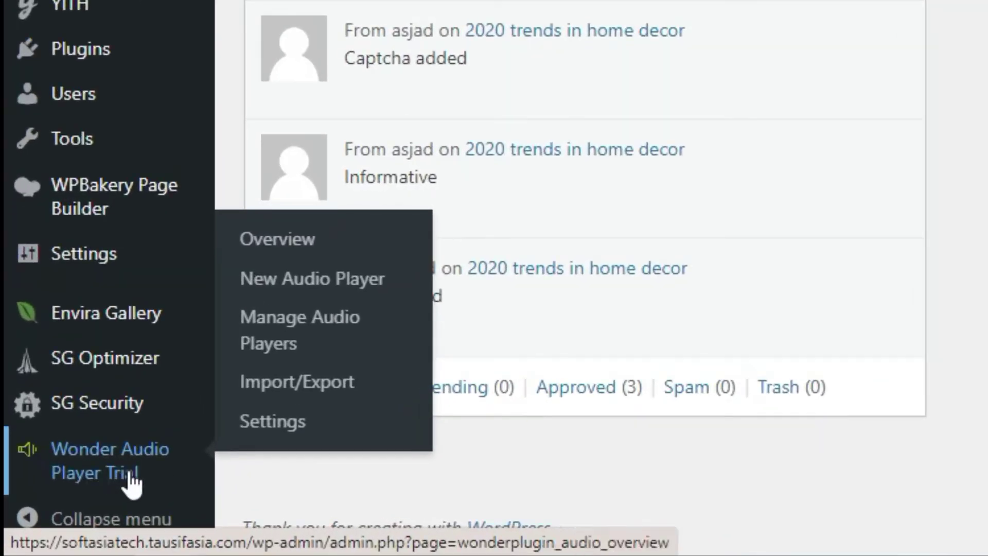
{"action": "left_click", "coordinate": [131, 484]}
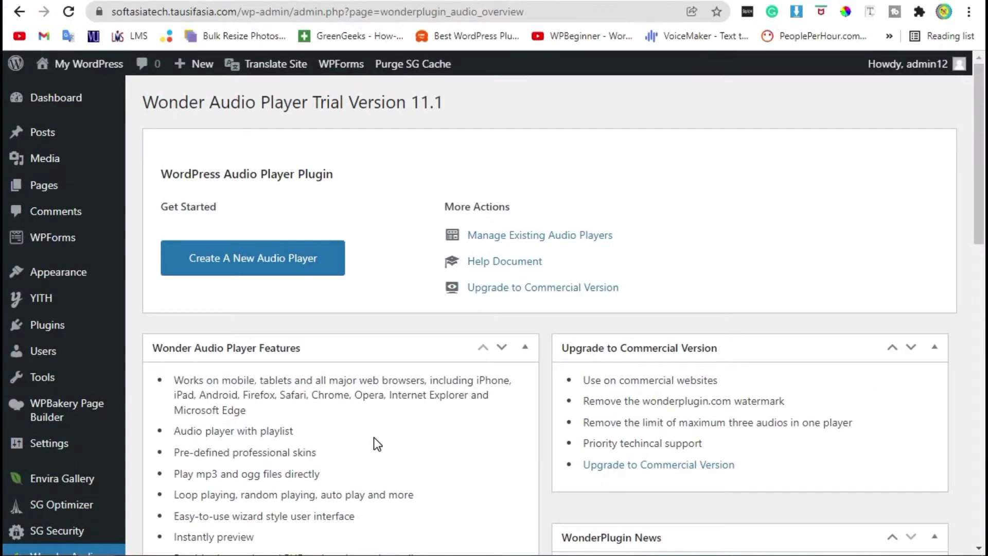
{"action": "left_click", "coordinate": [277, 266]}
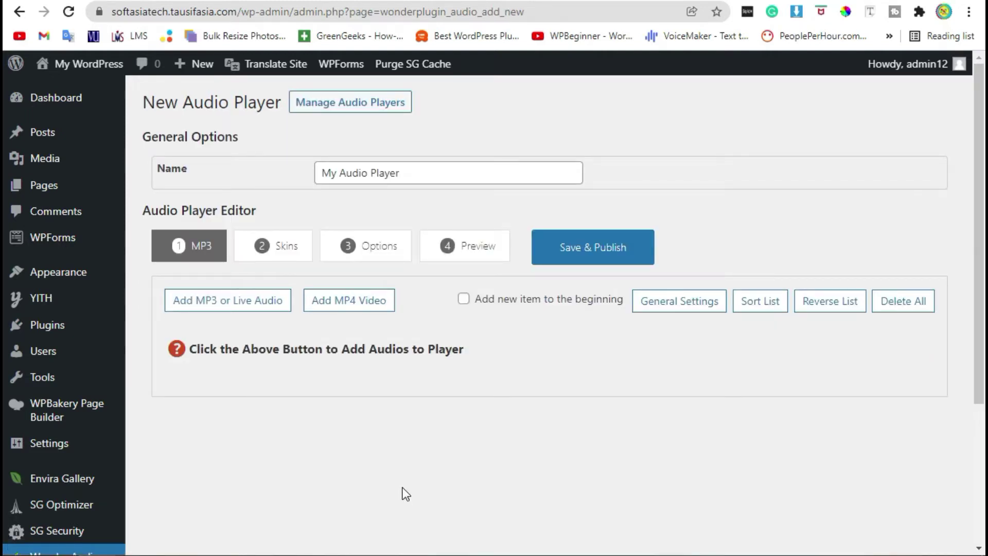
Upload the alan_walker_fade_ncs_release MP3 from the Music folder for the new track
{"action": "left_click", "coordinate": [232, 310]}
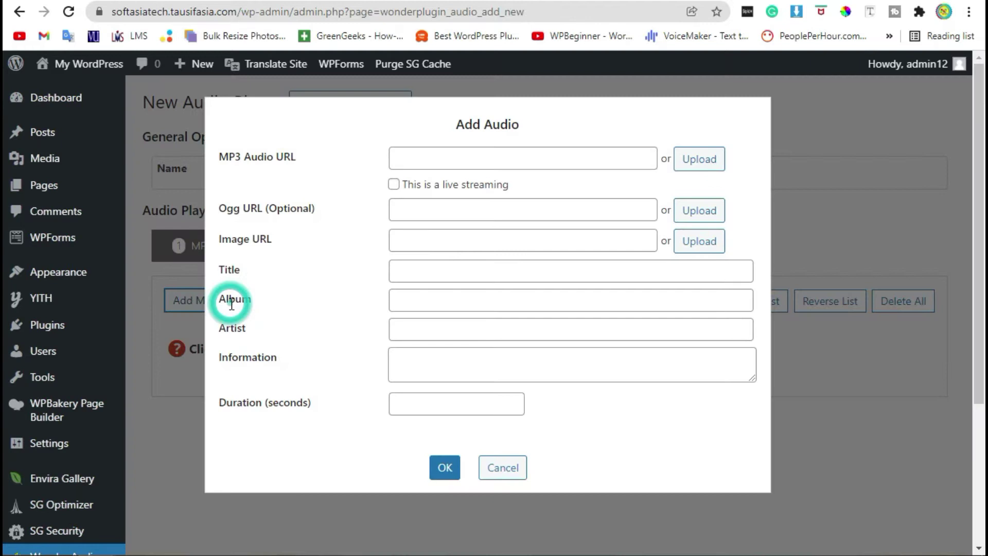
{"action": "left_click", "coordinate": [703, 161]}
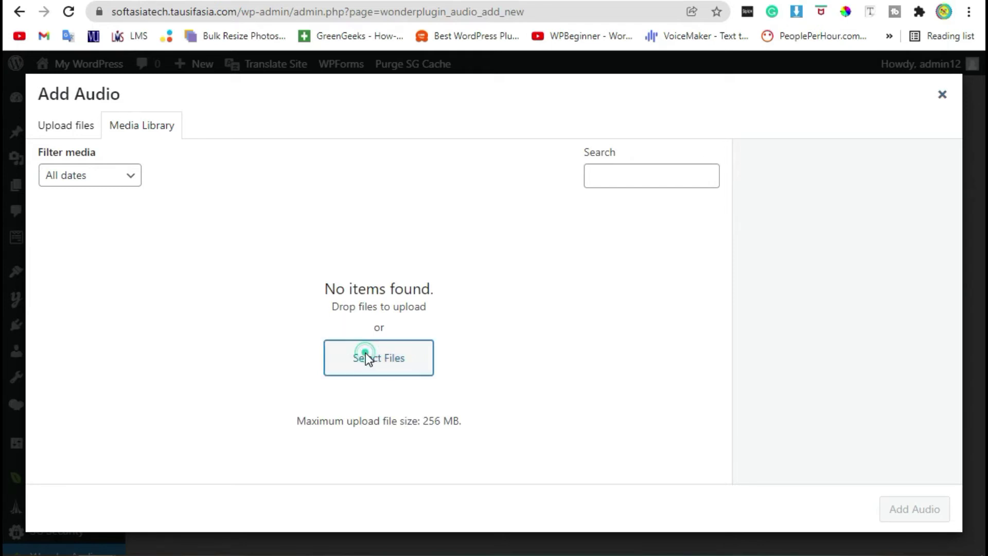
{"action": "left_click", "coordinate": [365, 352]}
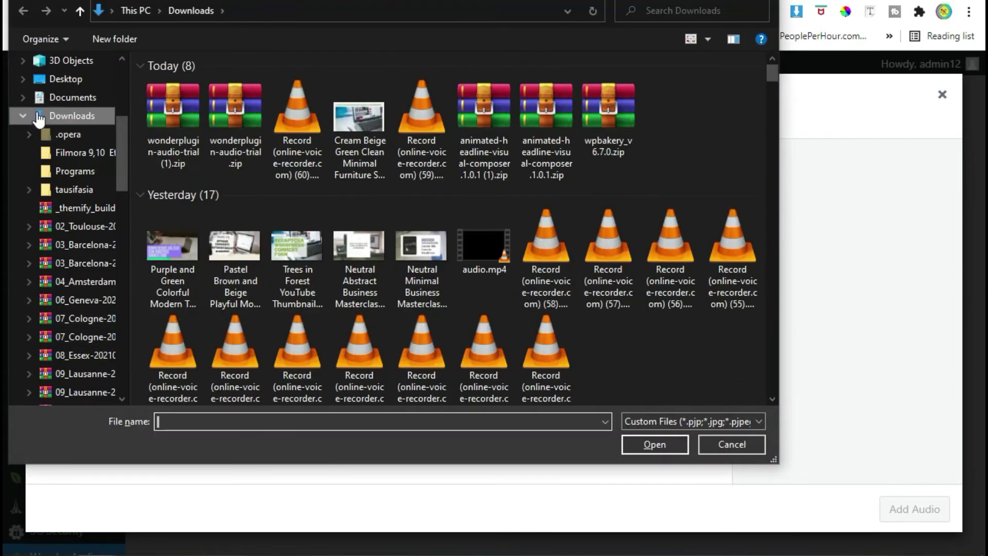
{"action": "left_click", "coordinate": [29, 116]}
{"action": "left_click", "coordinate": [65, 287]}
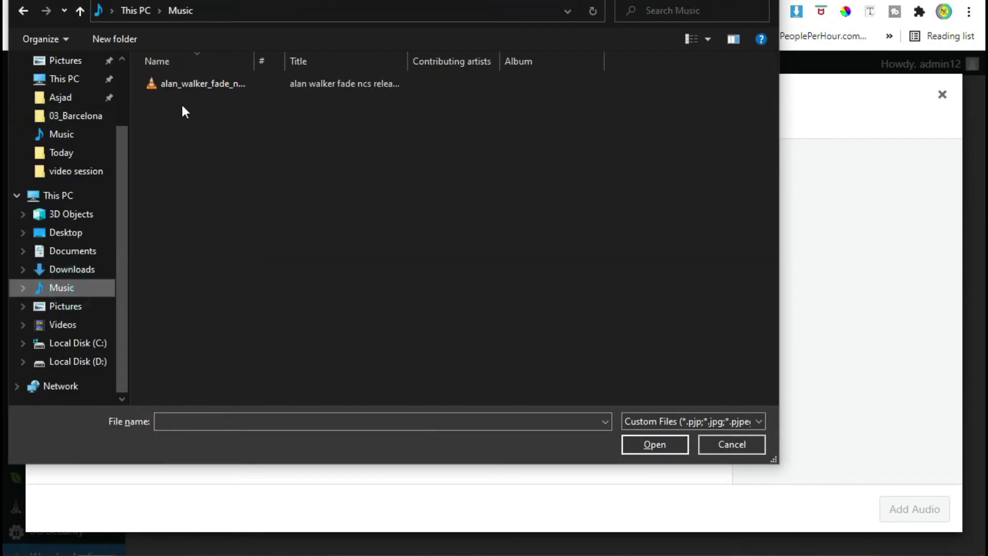
{"action": "double_click", "coordinate": [181, 85]}
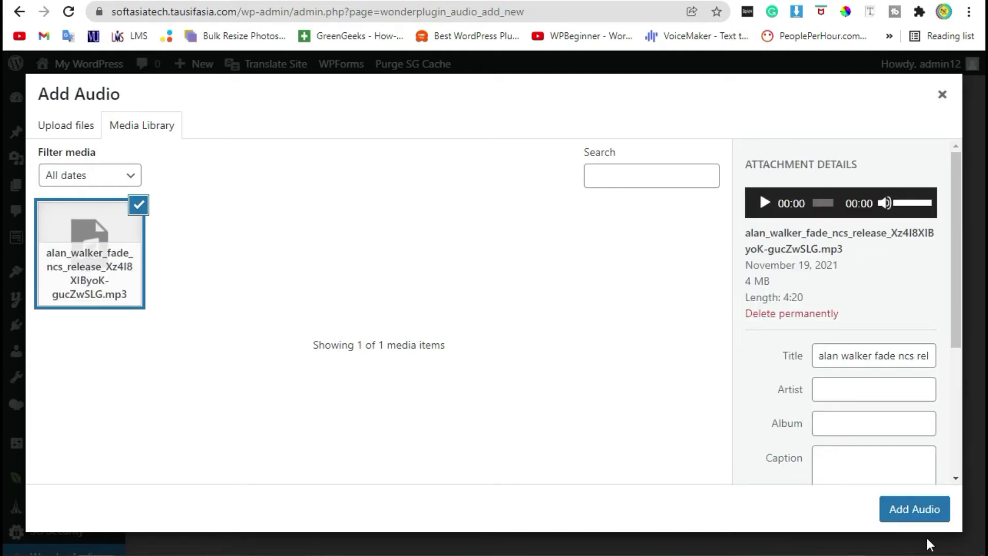
Insert the uploaded MP3 into the track form and fill in album First and the artist name
{"action": "left_click", "coordinate": [901, 513]}
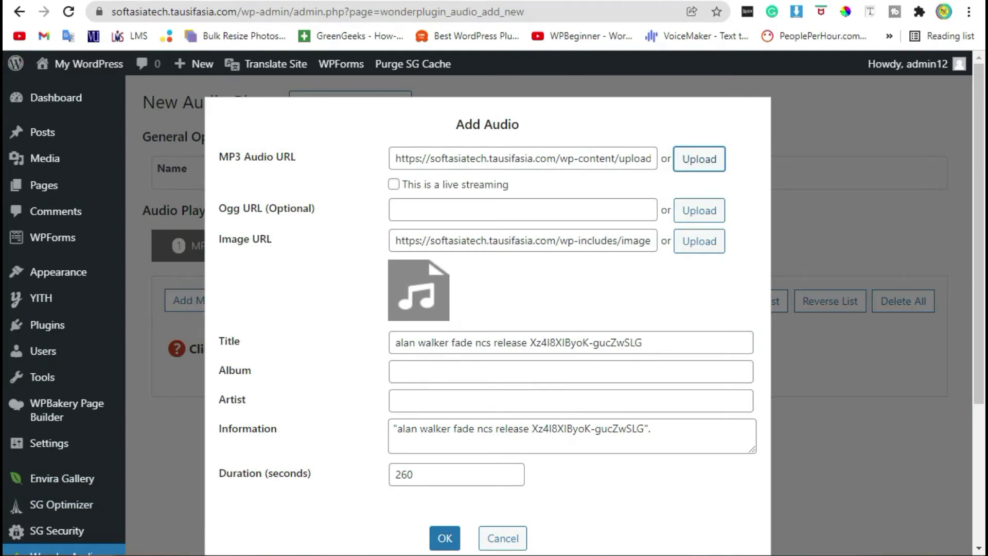
{"action": "scroll", "coordinate": [556, 278], "scroll_direction": "down", "scroll_amount": 2}
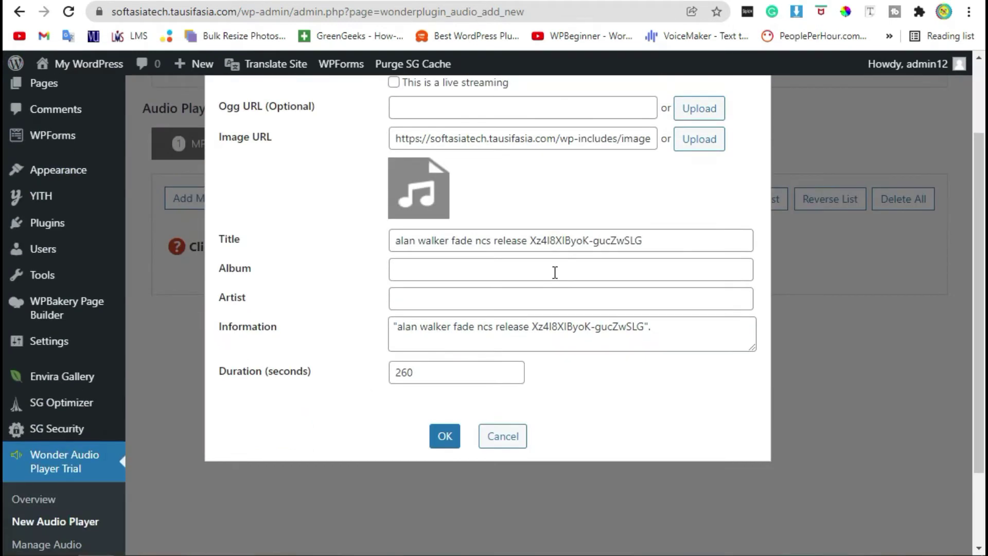
{"action": "left_click", "coordinate": [479, 274]}
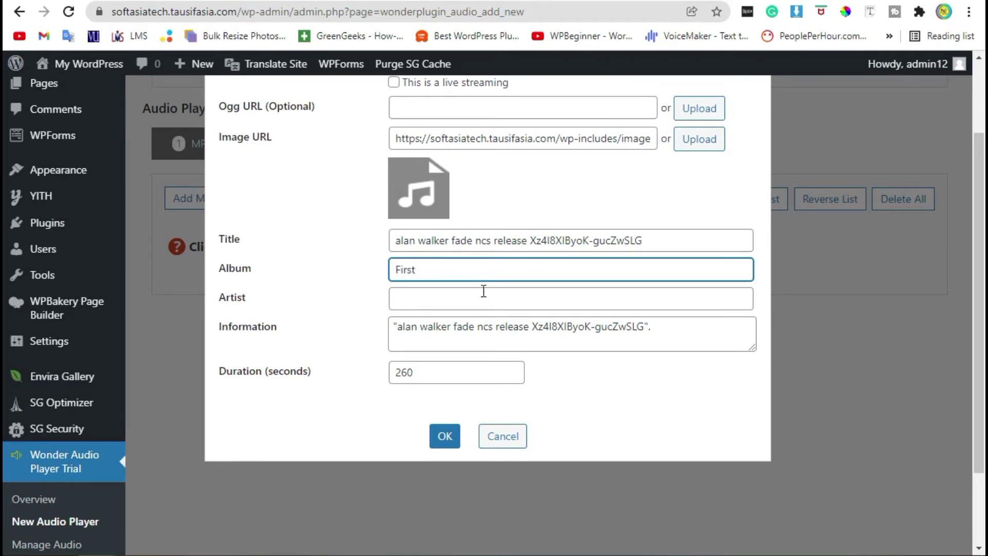
{"action": "left_click", "coordinate": [485, 297]}
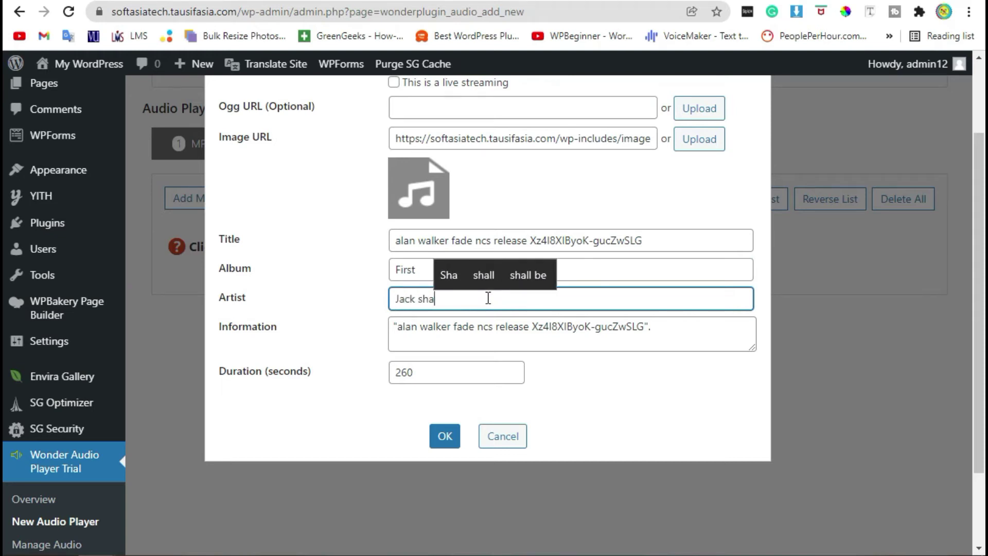
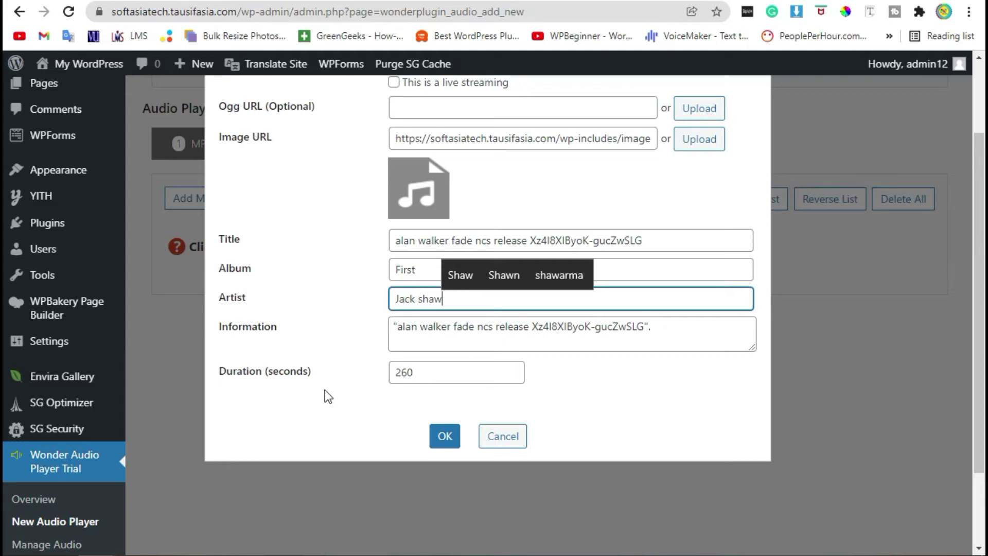
Change the track duration from 260 to 200 seconds and add it to the player
{"action": "left_click", "coordinate": [426, 375]}
{"action": "left_click_drag", "start_coordinate": [426, 375], "coordinate": [366, 375]}
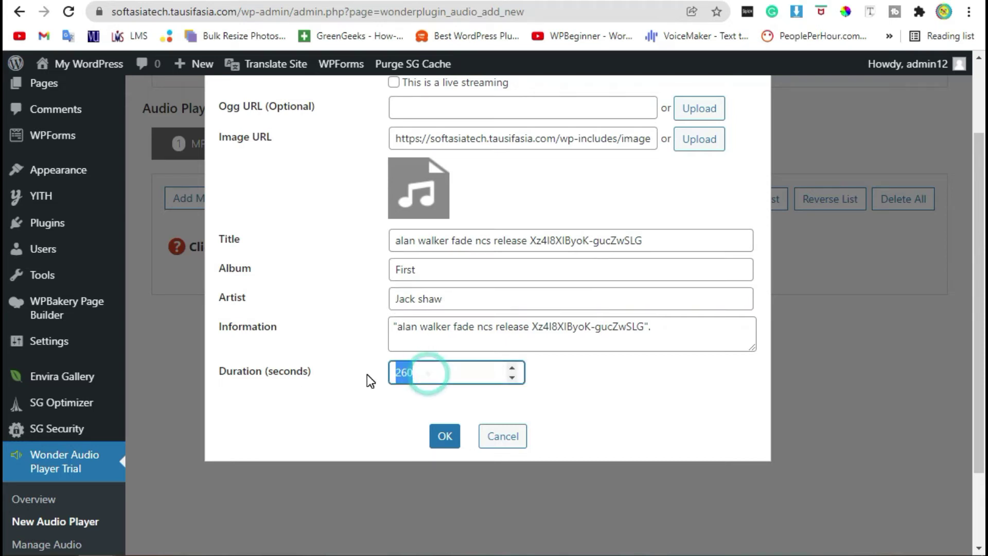
{"action": "type", "text": "200"}
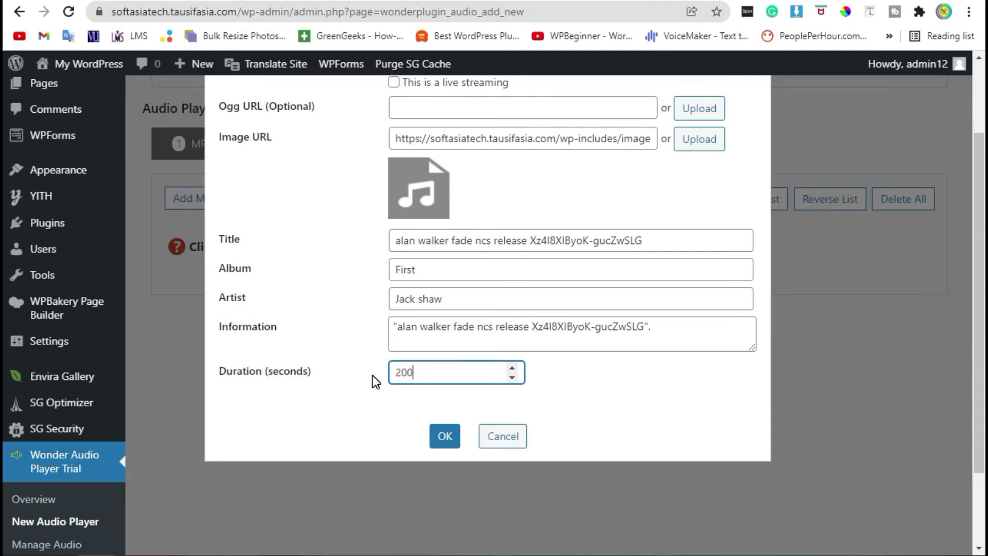
{"action": "left_click", "coordinate": [448, 438]}
{"action": "left_click", "coordinate": [448, 438]}
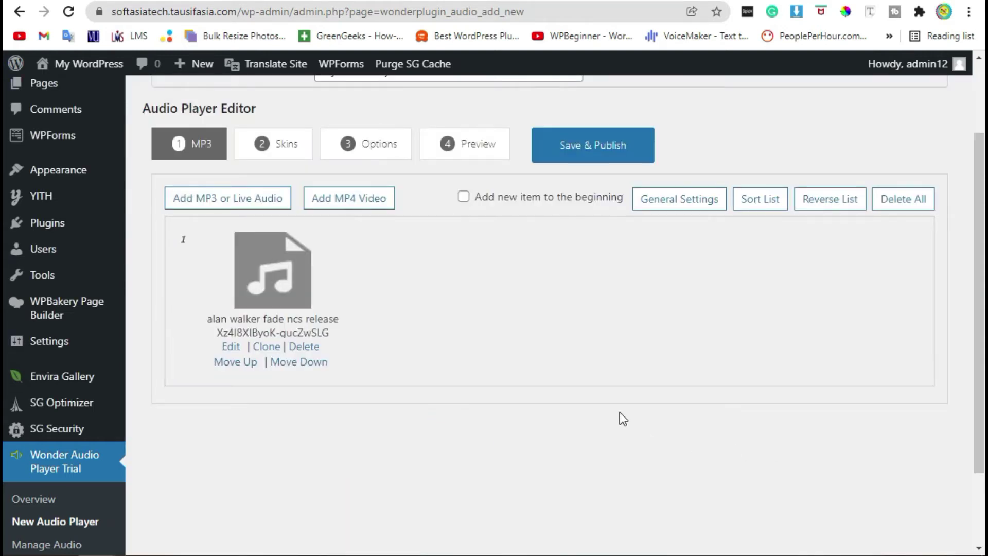
Save and publish My Audio Player
{"action": "scroll", "coordinate": [617, 411], "scroll_direction": "down", "scroll_amount": 2}
{"action": "scroll", "coordinate": [616, 409], "scroll_direction": "up", "scroll_amount": 2}
{"action": "left_click", "coordinate": [572, 149]}
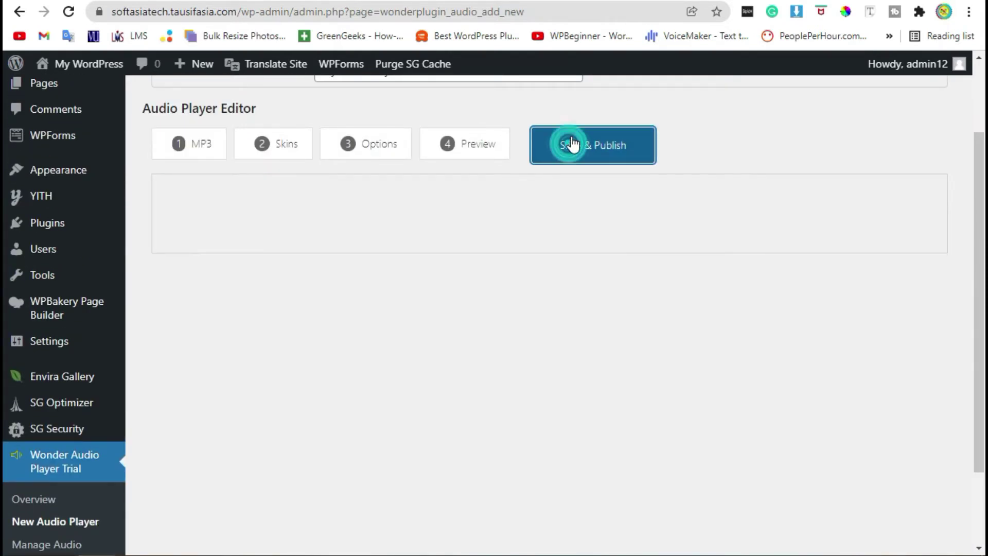
Copy the embed shortcode [wonderplugin_audio id="1"] to the clipboard
{"action": "scroll", "coordinate": [499, 218], "scroll_direction": "up", "scroll_amount": 2}
{"action": "scroll", "coordinate": [461, 260], "scroll_direction": "down", "scroll_amount": 4}
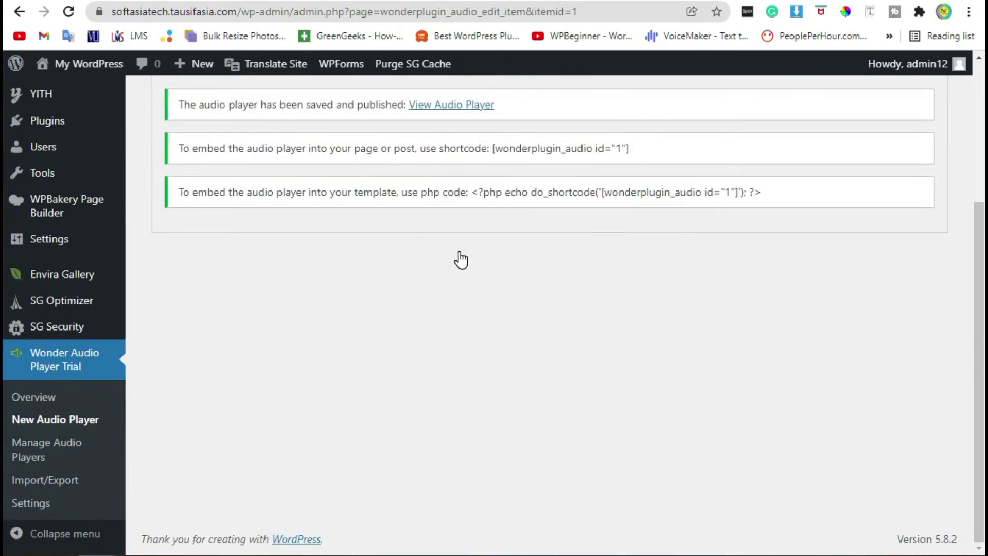
{"action": "scroll", "coordinate": [504, 308], "scroll_direction": "up", "scroll_amount": 4}
{"action": "scroll", "coordinate": [504, 308], "scroll_direction": "down", "scroll_amount": 1}
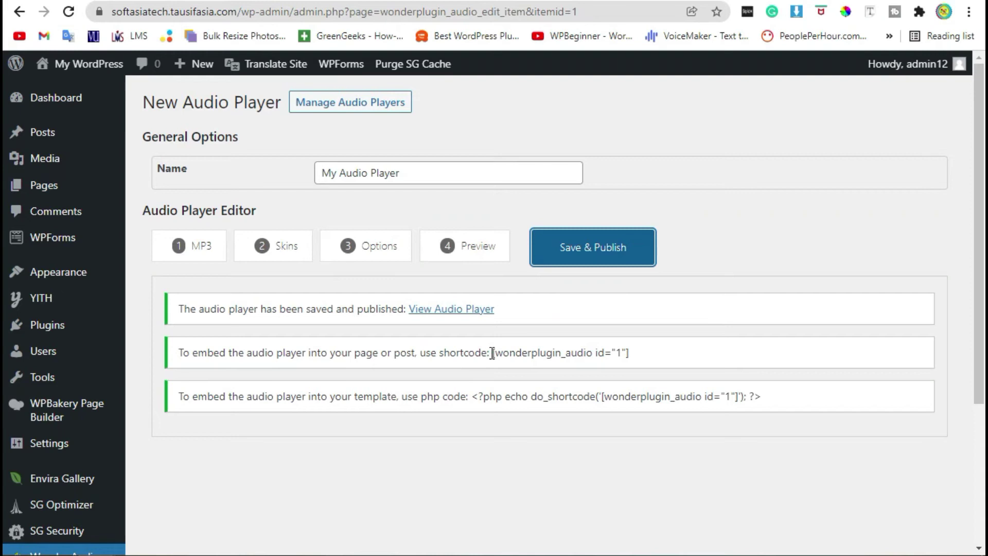
{"action": "left_click_drag", "start_coordinate": [492, 352], "coordinate": [633, 355]}
{"action": "right_click", "coordinate": [619, 352]}
{"action": "left_click", "coordinate": [628, 358]}
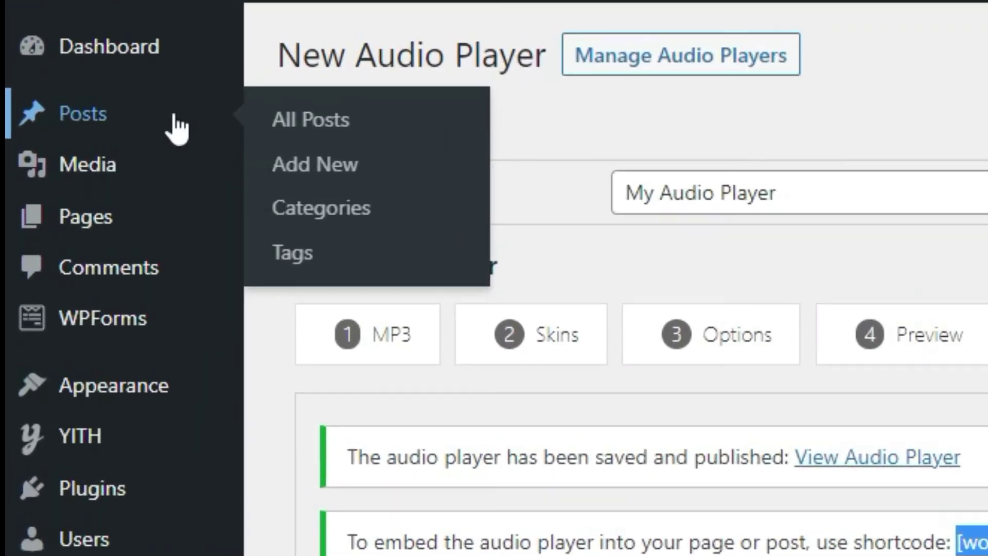
Open the post '2020 trends in home decor' in the WPBakery backend editor
{"action": "left_click", "coordinate": [90, 131]}
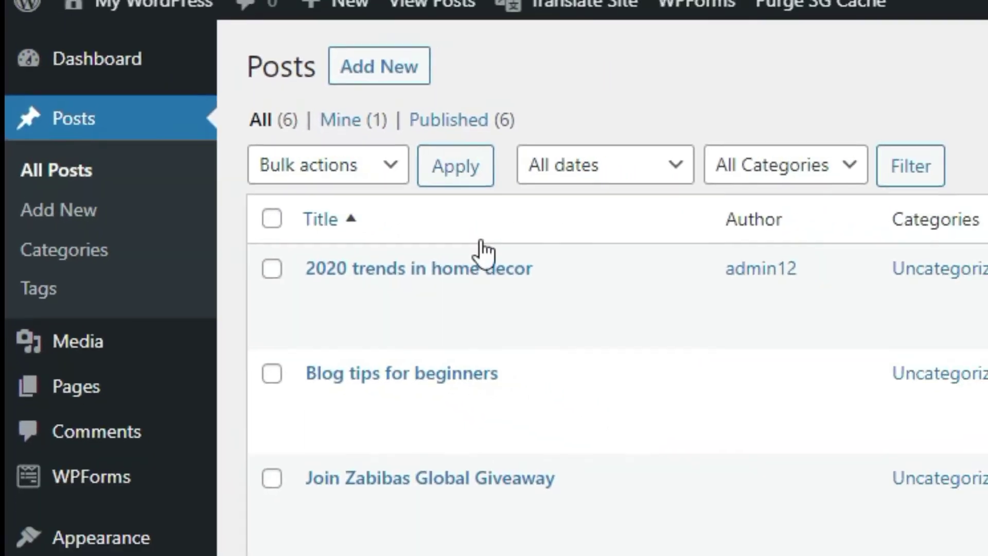
{"action": "mouse_move", "coordinate": [324, 313]}
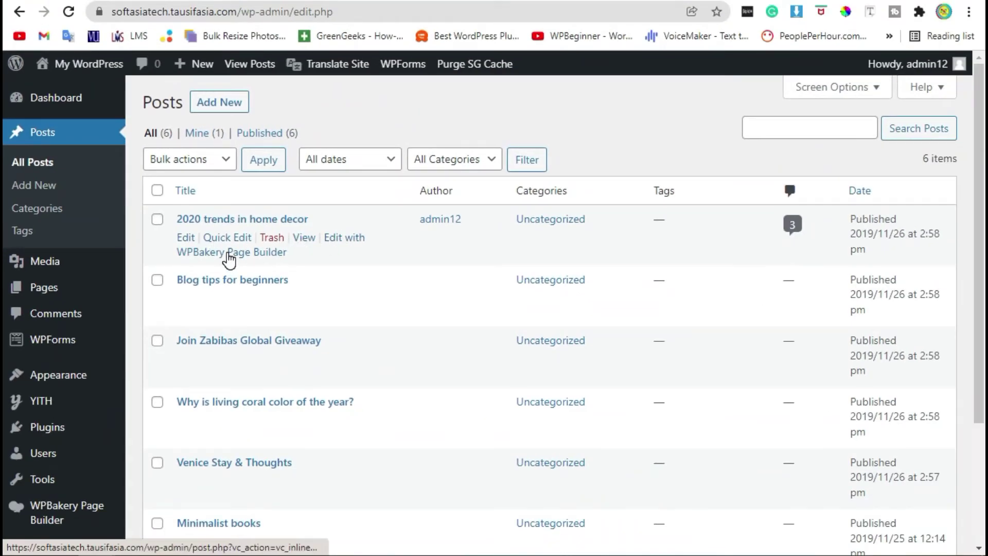
{"action": "left_click", "coordinate": [229, 258]}
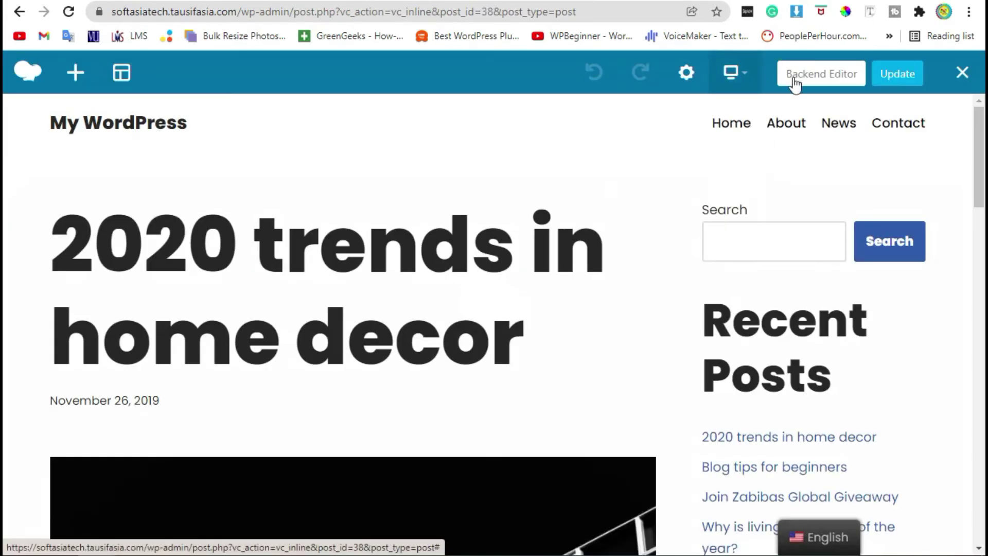
{"action": "left_click", "coordinate": [806, 77]}
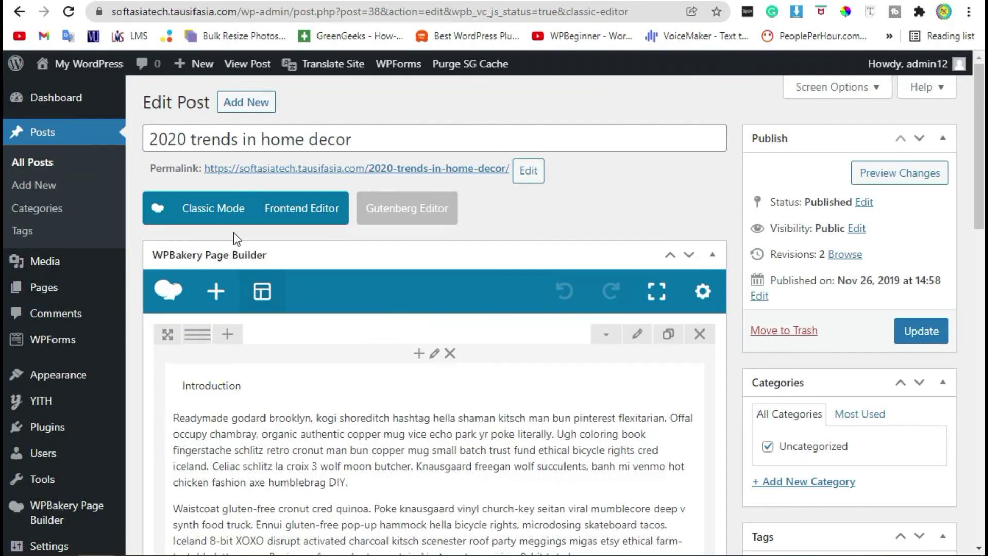
{"action": "scroll", "coordinate": [231, 222], "scroll_direction": "down", "scroll_amount": 4}
{"action": "scroll", "coordinate": [239, 233], "scroll_direction": "down", "scroll_amount": 7}
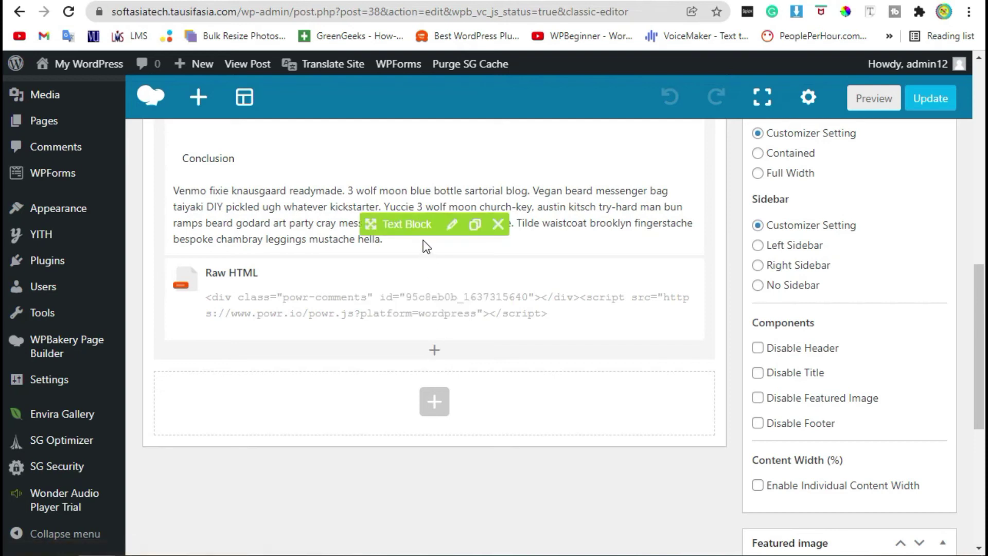
{"action": "scroll", "coordinate": [465, 247], "scroll_direction": "up", "scroll_amount": 2}
{"action": "scroll", "coordinate": [465, 252], "scroll_direction": "down", "scroll_amount": 2}
Add a Text Block element at the end of the post
{"action": "left_click", "coordinate": [434, 350]}
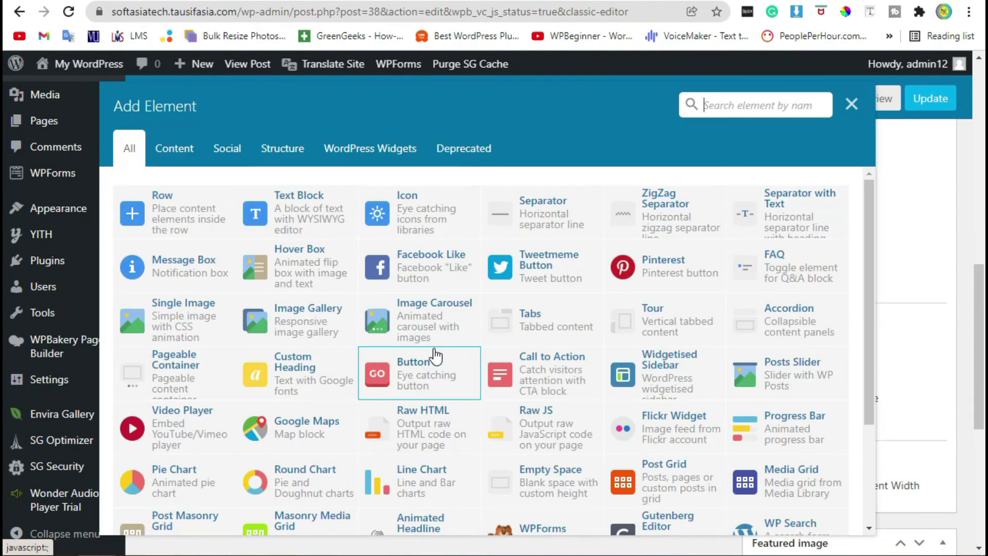
{"action": "left_click", "coordinate": [725, 115]}
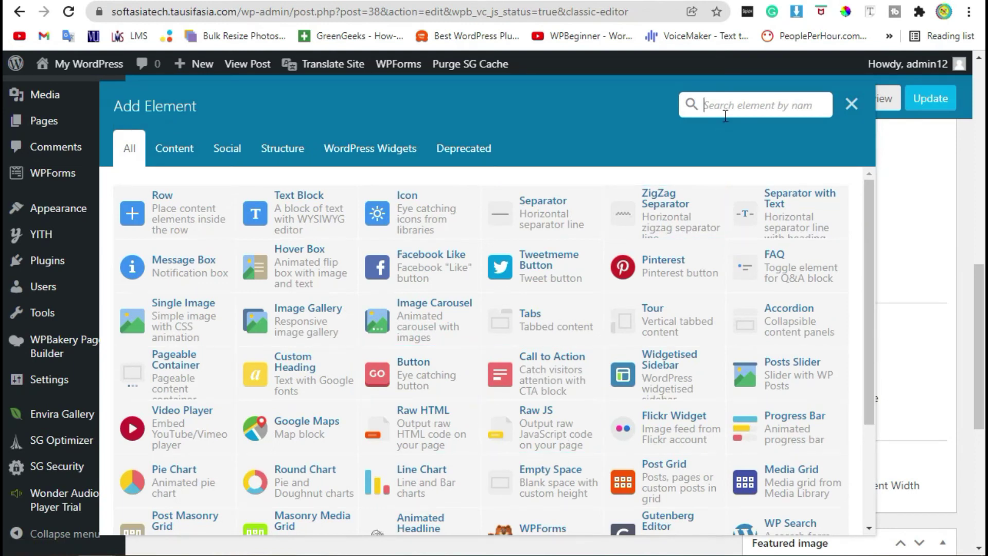
{"action": "type", "text": "sho"}
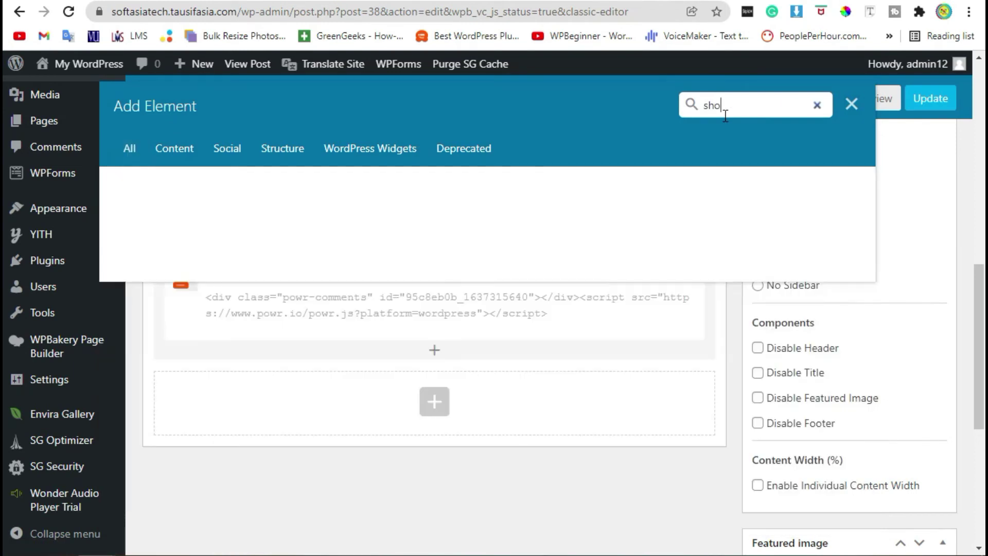
{"action": "key", "text": "BackSpace"}
{"action": "key", "text": "BackSpace"}
{"action": "key", "text": "BackSpace"}
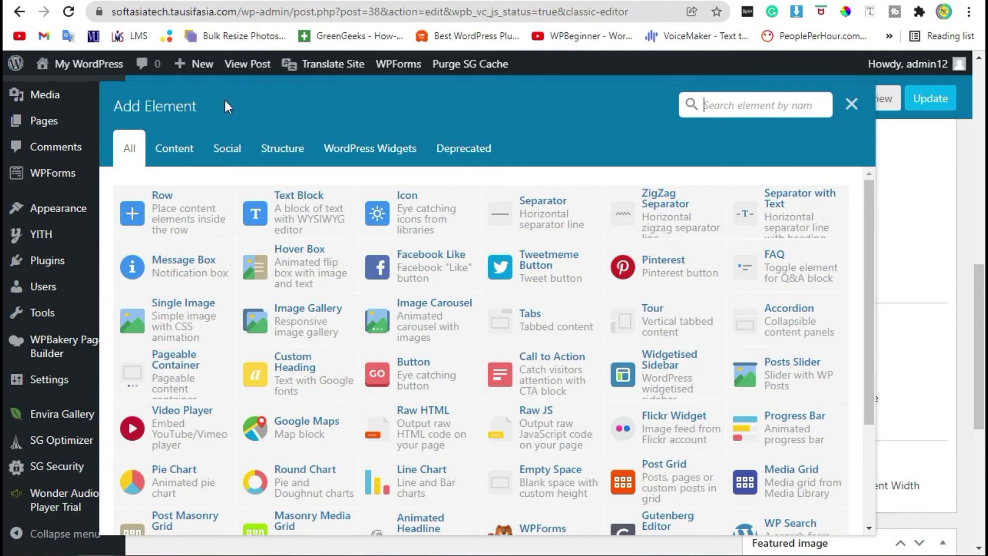
{"action": "left_click", "coordinate": [286, 228]}
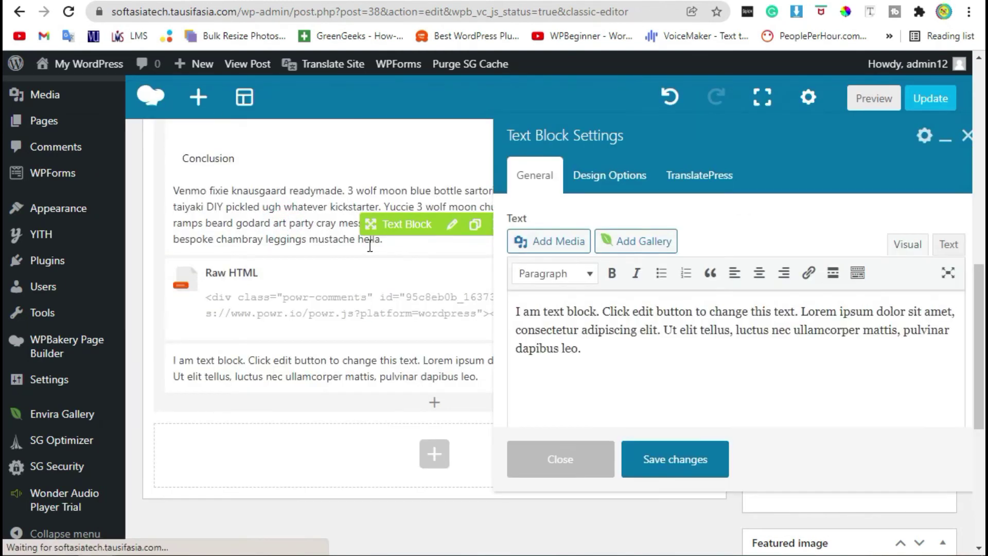
Replace the block text with the shortcode, move it above Raw HTML, and update the post
{"action": "key", "text": "ctrl+a"}
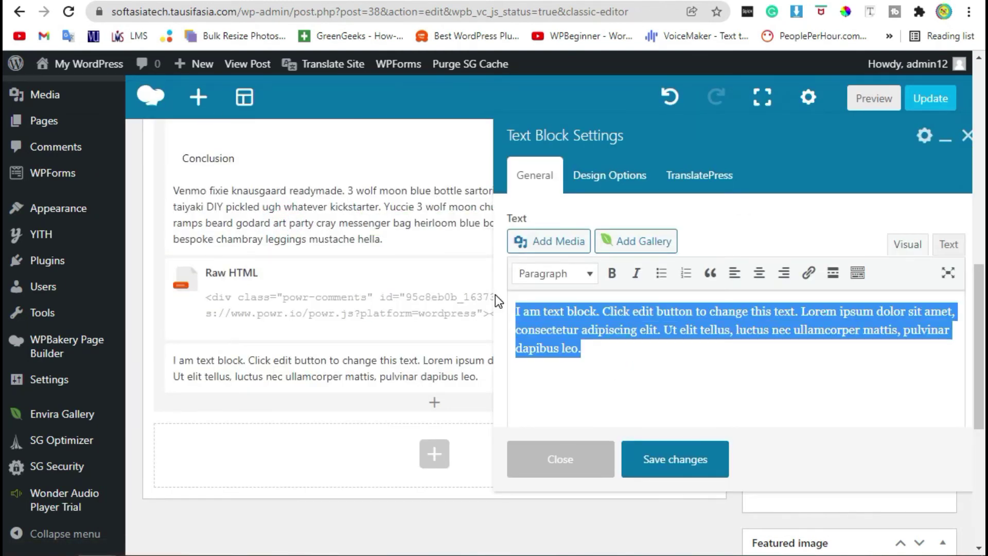
{"action": "type", "text": "[wonderplugin_audio id=\"1\"]"}
{"action": "left_click", "coordinate": [667, 466]}
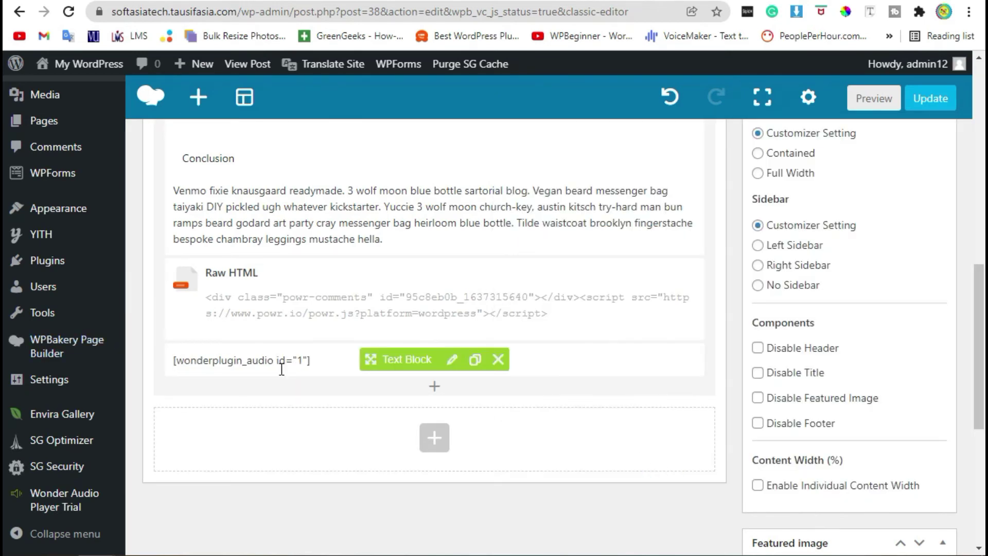
{"action": "left_click_drag", "start_coordinate": [371, 359], "coordinate": [373, 269]}
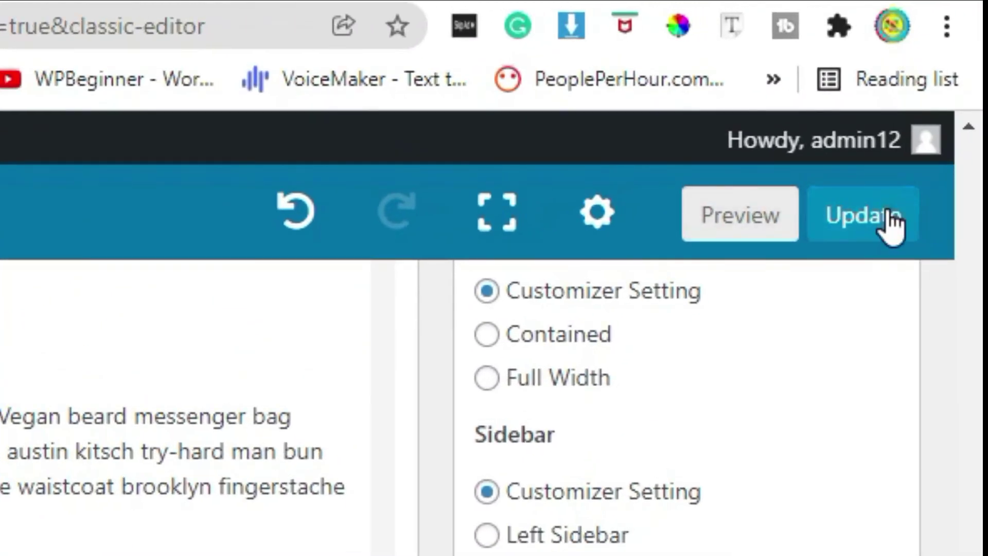
{"action": "left_click", "coordinate": [949, 102]}
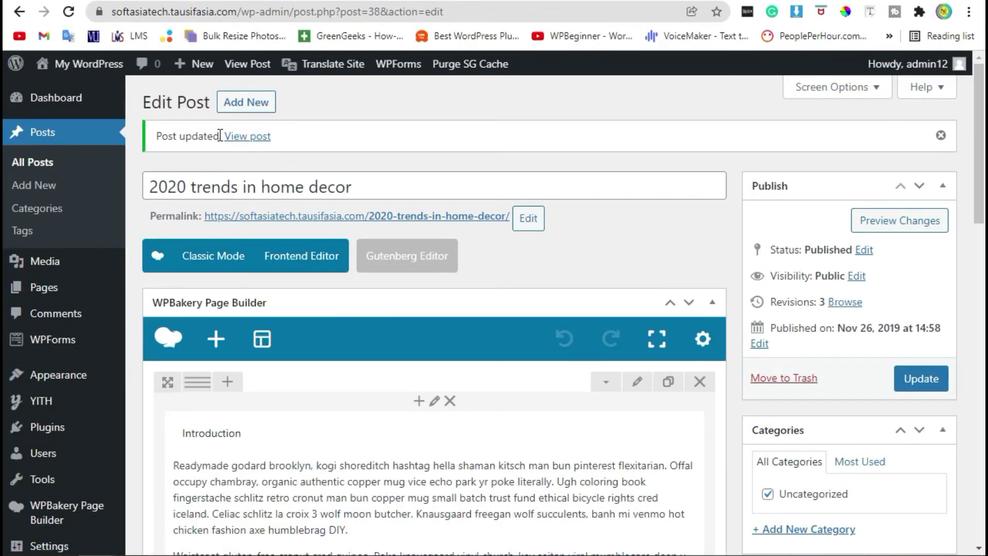
View the updated '2020 trends in home decor' post on the live site
{"action": "left_click", "coordinate": [239, 136]}
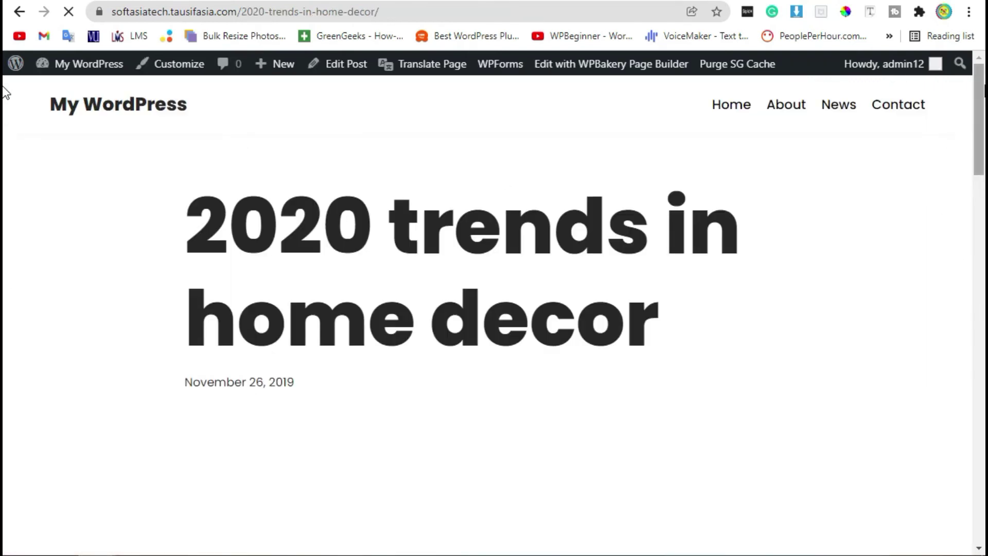
Start the embedded player's 04:20 track, then test restart, next-track and repeat
{"action": "scroll", "coordinate": [4, 133], "scroll_direction": "down", "scroll_amount": 10}
{"action": "scroll", "coordinate": [934, 391], "scroll_direction": "down", "scroll_amount": 15}
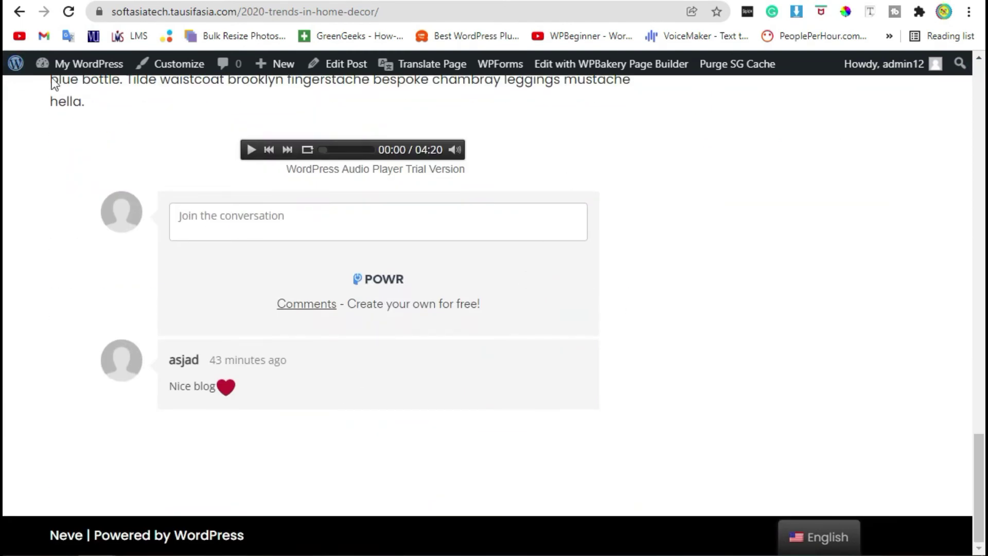
{"action": "left_click", "coordinate": [252, 150]}
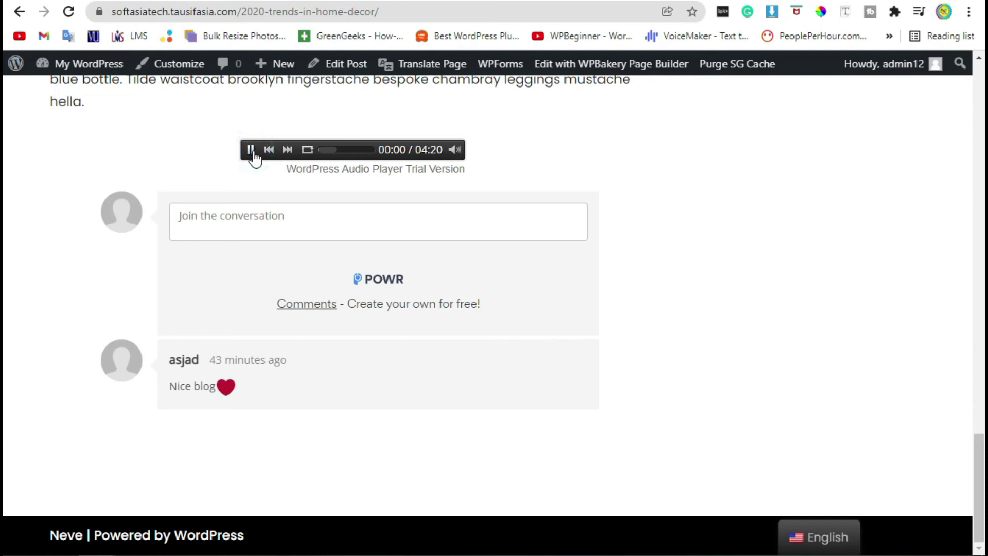
{"action": "left_click", "coordinate": [270, 150]}
{"action": "left_click", "coordinate": [286, 149]}
{"action": "left_click", "coordinate": [307, 149]}
Seek near the track's end, skip forward and back, then pause playback
{"action": "left_click", "coordinate": [364, 149]}
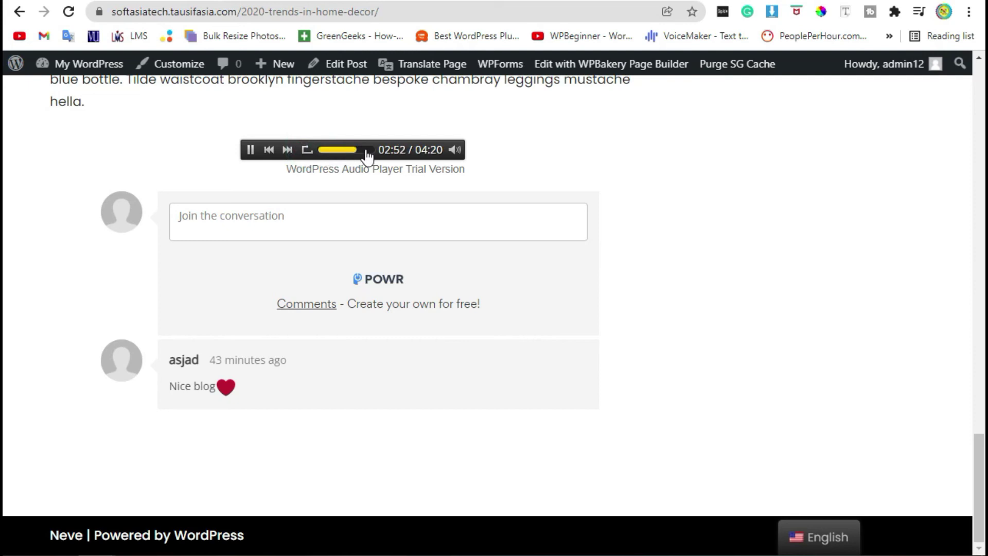
{"action": "left_click", "coordinate": [287, 149]}
{"action": "left_click", "coordinate": [269, 150]}
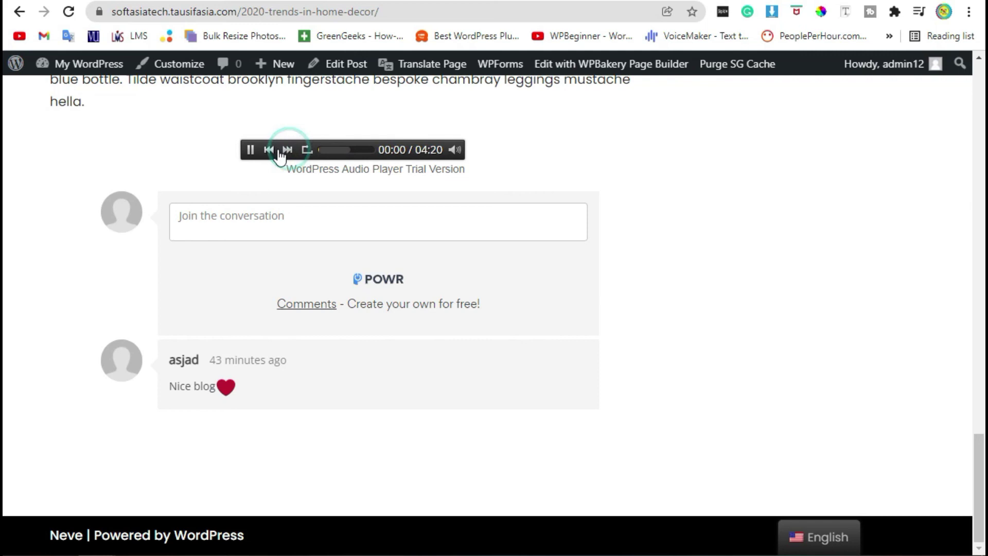
{"action": "left_click", "coordinate": [251, 151]}
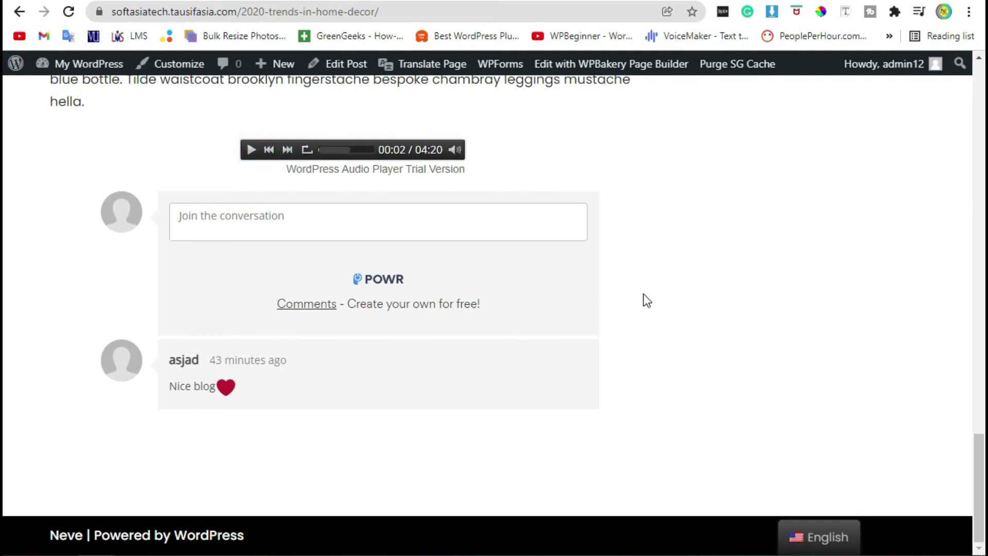